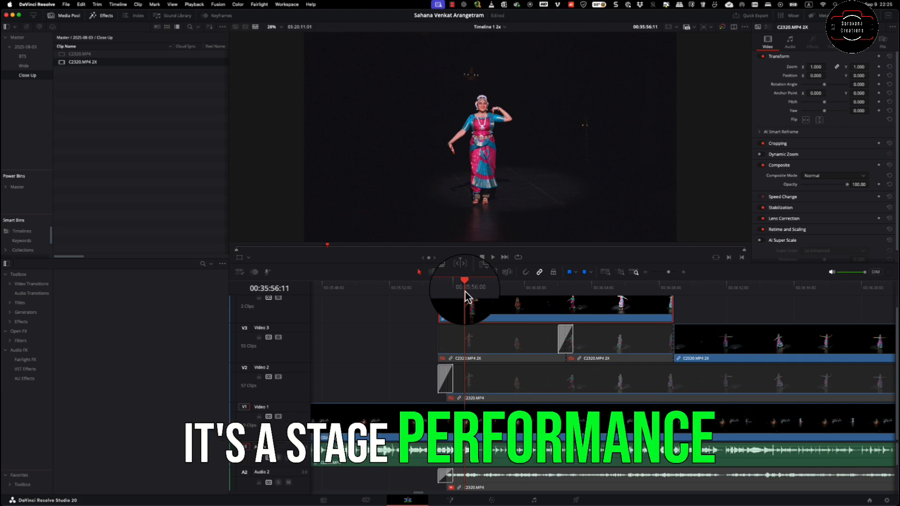
Open the clip for color grading at 00:36:02:12 and enable keyframing on Corrector 2.
{"action": "left_click_drag", "start_coordinate": [465, 290], "coordinate": [567, 288]}
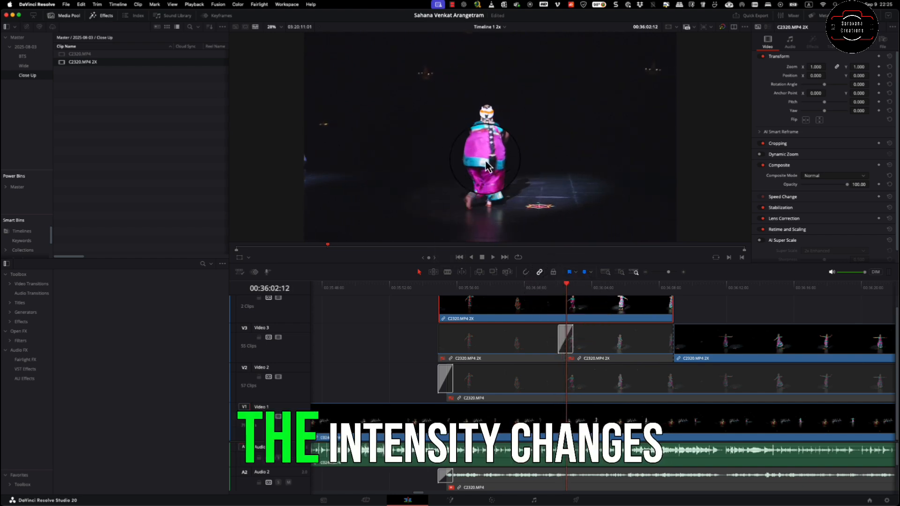
{"action": "left_click", "coordinate": [492, 501]}
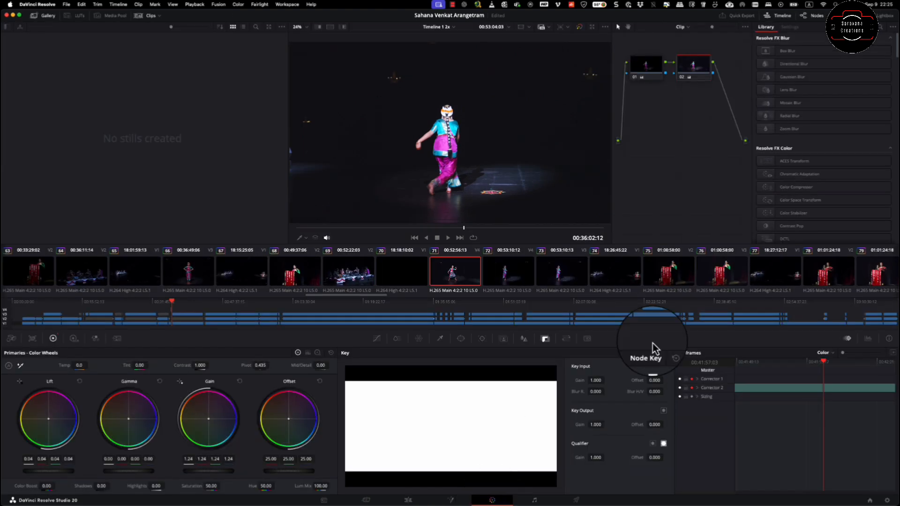
{"action": "left_click", "coordinate": [692, 388]}
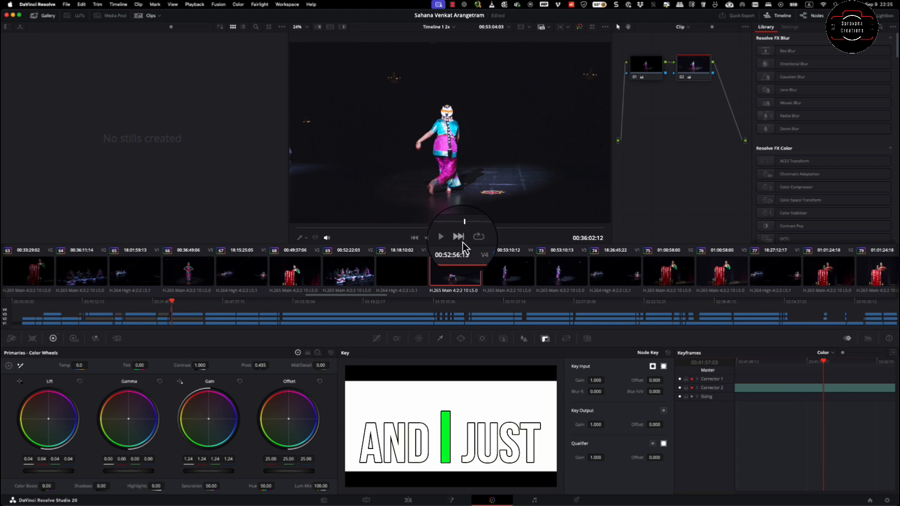
Lower the Gain of Corrector 2 to 0.98 at 00:36:03:01, and preview the exposure change in the edit timeline.
{"action": "key", "text": "Right"}
{"action": "key", "text": "Right"}
{"action": "key", "text": "Right"}
{"action": "key", "text": "Right"}
{"action": "key", "text": "Right"}
{"action": "key", "text": "Right"}
{"action": "key", "text": "Right"}
{"action": "key", "text": "Right"}
{"action": "key", "text": "Right"}
{"action": "key", "text": "Right"}
{"action": "key", "text": "Right"}
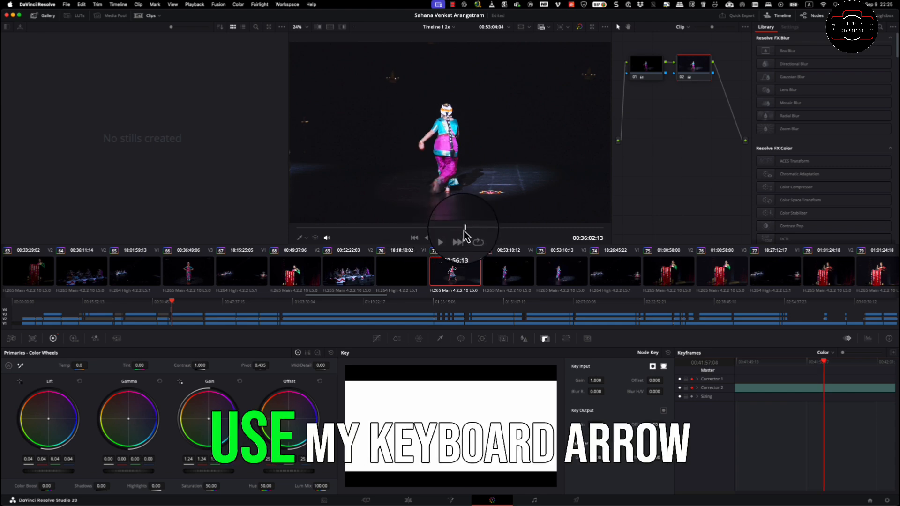
{"action": "key", "text": "Right"}
{"action": "key", "text": "Right"}
{"action": "key", "text": "Right"}
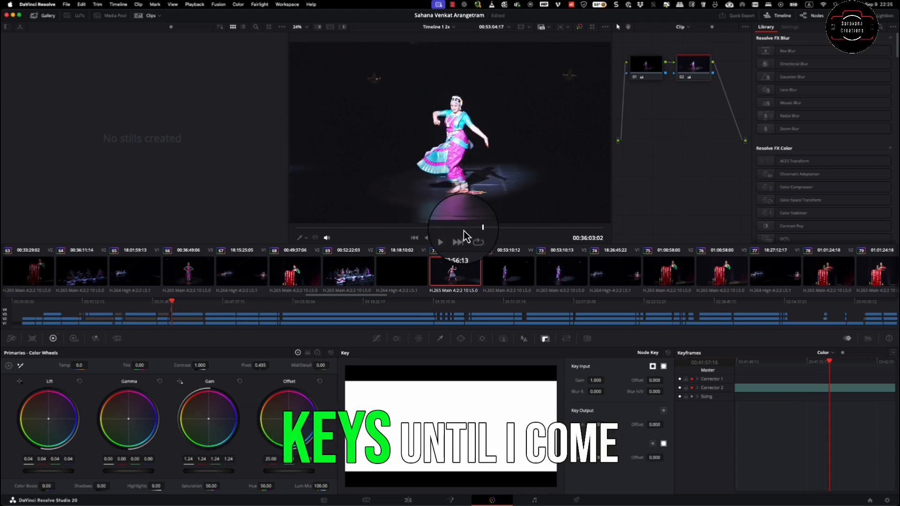
{"action": "key", "text": "Right"}
{"action": "key", "text": "Right"}
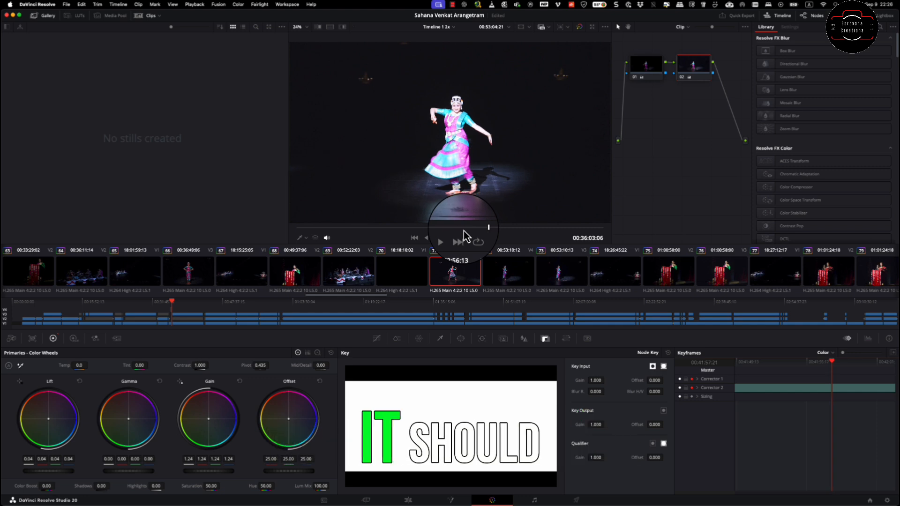
{"action": "key", "text": "Left"}
{"action": "key", "text": "Left"}
{"action": "key", "text": "Left"}
{"action": "key", "text": "Left"}
{"action": "key", "text": "Left"}
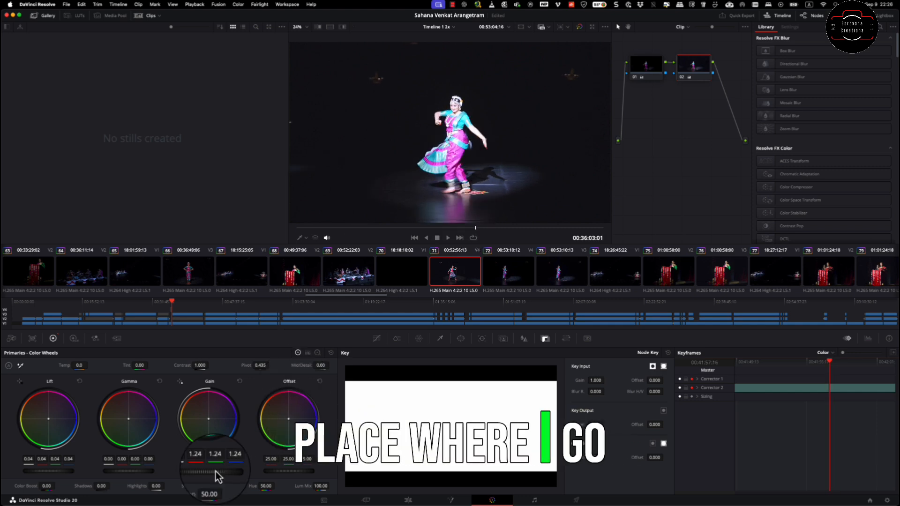
{"action": "left_click_drag", "start_coordinate": [216, 474], "coordinate": [145, 466]}
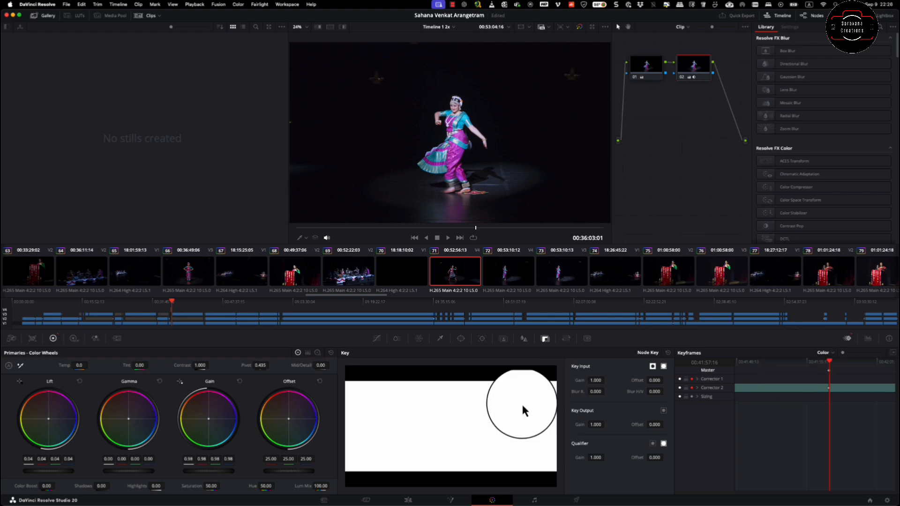
{"action": "left_click", "coordinate": [407, 500]}
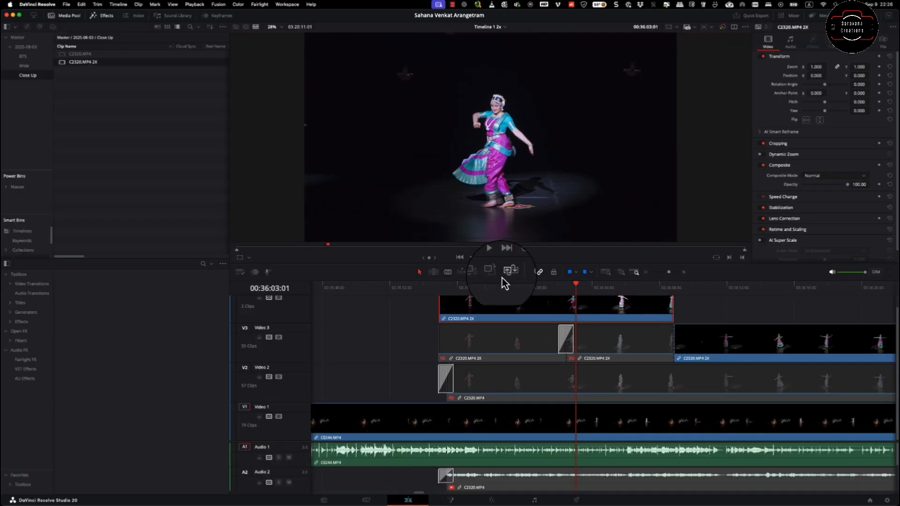
{"action": "left_click_drag", "start_coordinate": [500, 290], "coordinate": [609, 295]}
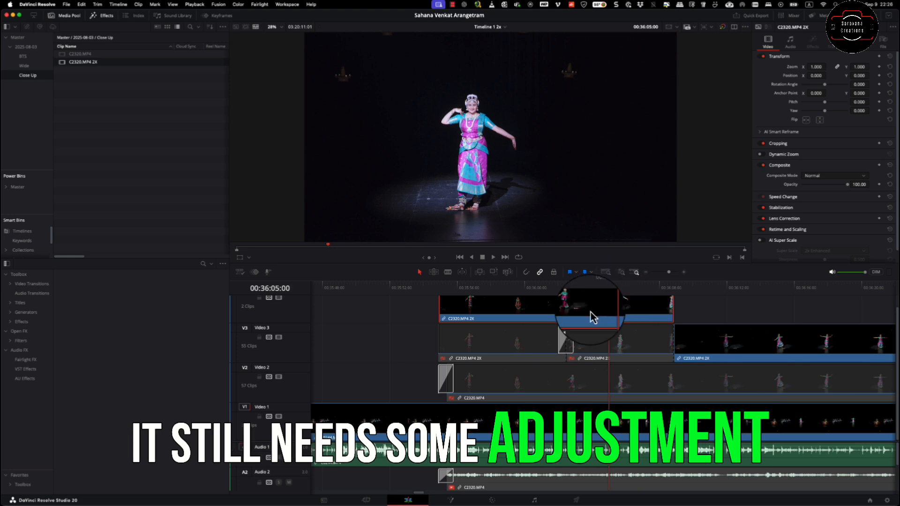
Reduce the Gain of Corrector 2 to 0.90 at 00:36:03:00, and preview the exposure change again in the edit timeline.
{"action": "left_click", "coordinate": [492, 503]}
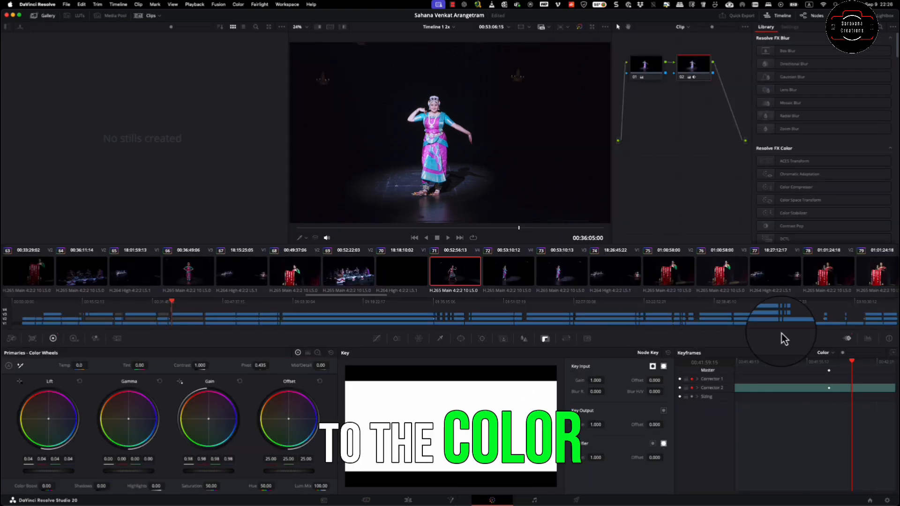
{"action": "left_click_drag", "start_coordinate": [852, 361], "coordinate": [831, 368]}
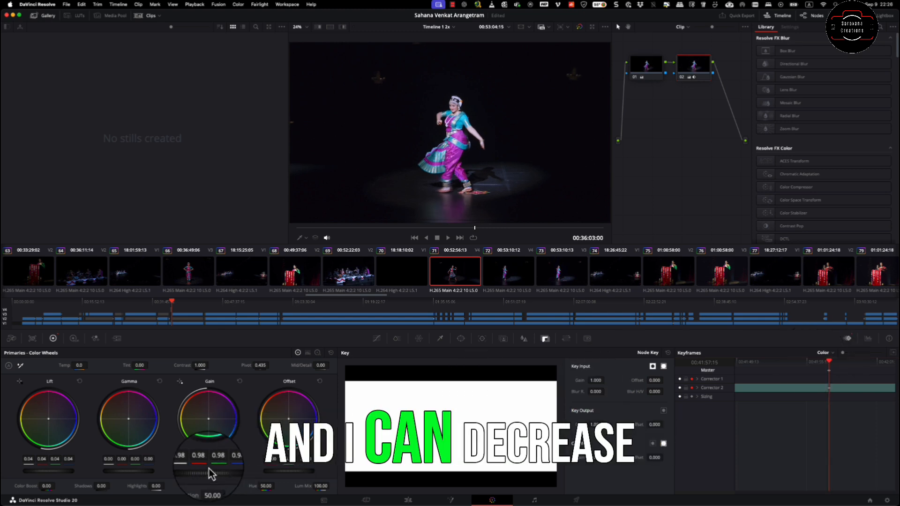
{"action": "left_click_drag", "start_coordinate": [157, 486], "coordinate": [131, 487]}
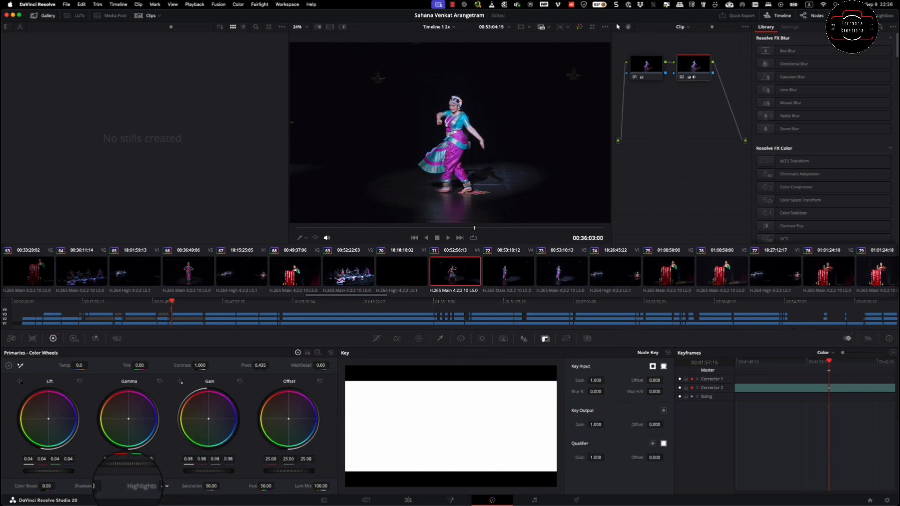
{"action": "double_click", "coordinate": [137, 486]}
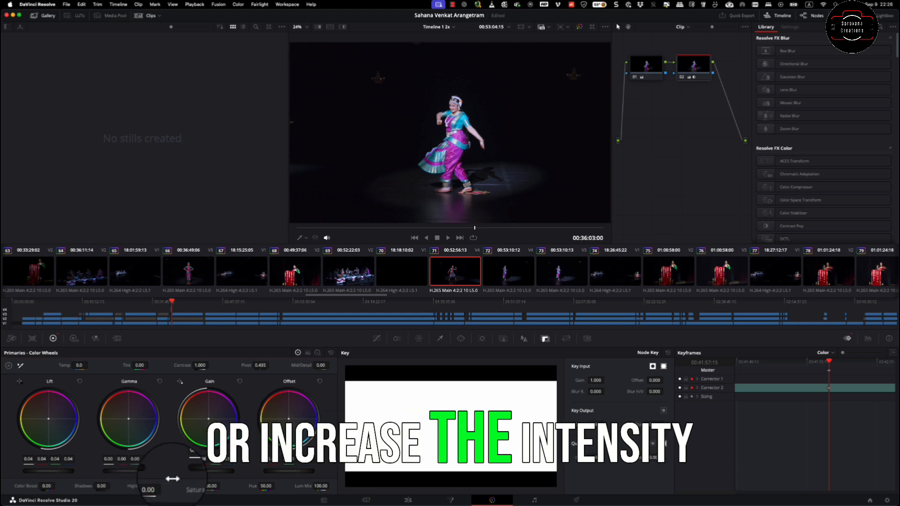
{"action": "left_click_drag", "start_coordinate": [195, 470], "coordinate": [186, 471]}
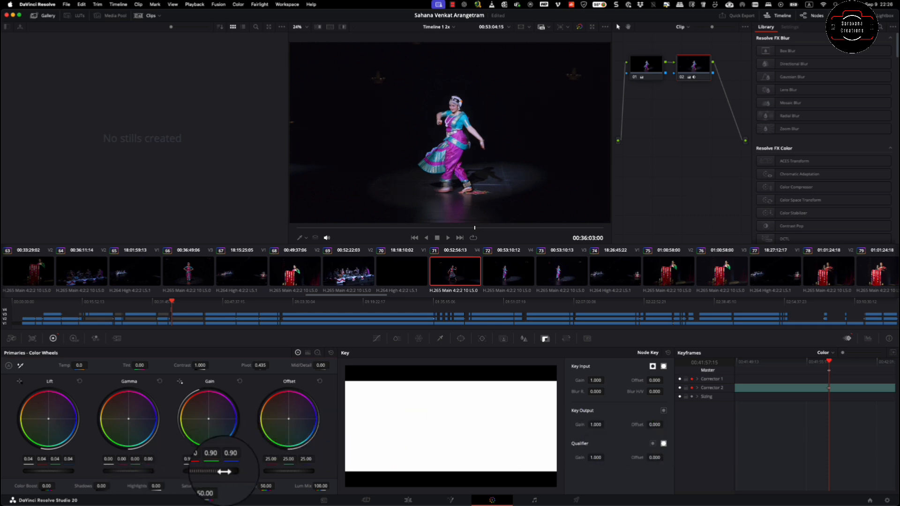
{"action": "left_click", "coordinate": [408, 500]}
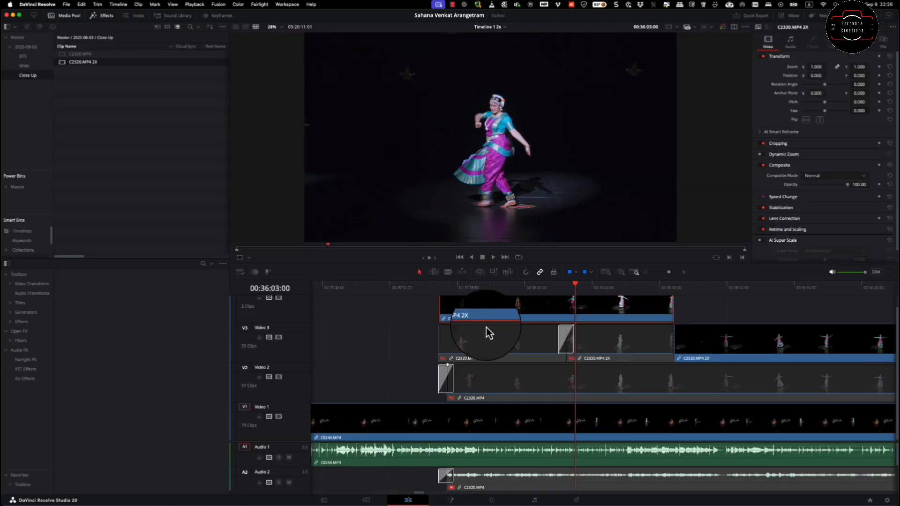
{"action": "left_click_drag", "start_coordinate": [508, 292], "coordinate": [608, 291]}
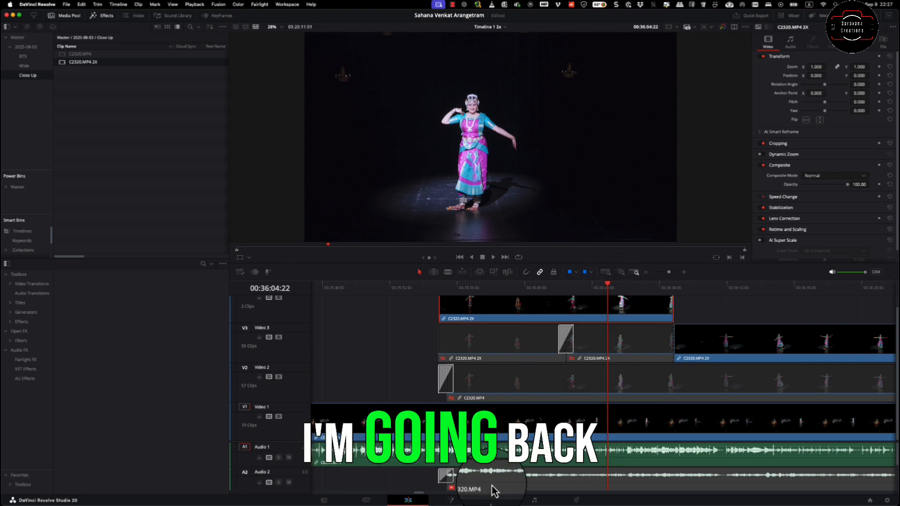
Delete the exposure keyframe from the clip's grade in the Color page.
{"action": "left_click", "coordinate": [492, 501]}
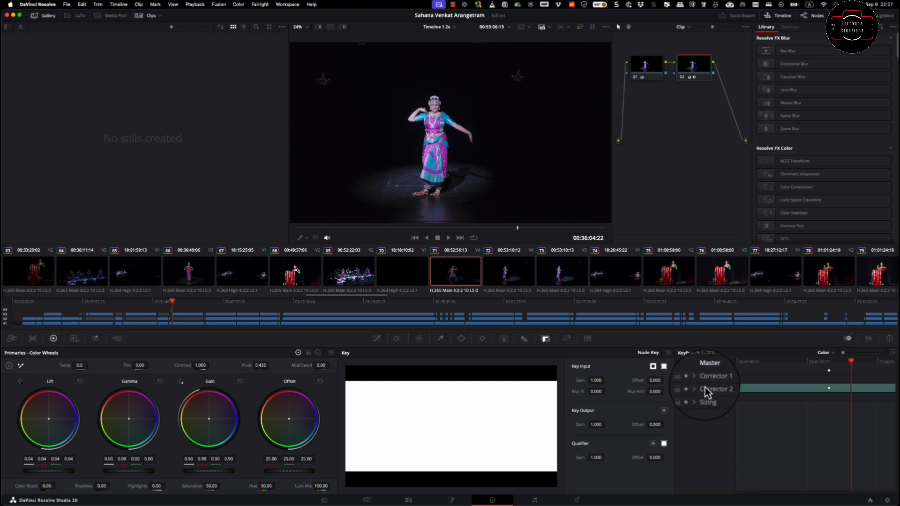
{"action": "right_click", "coordinate": [828, 373]}
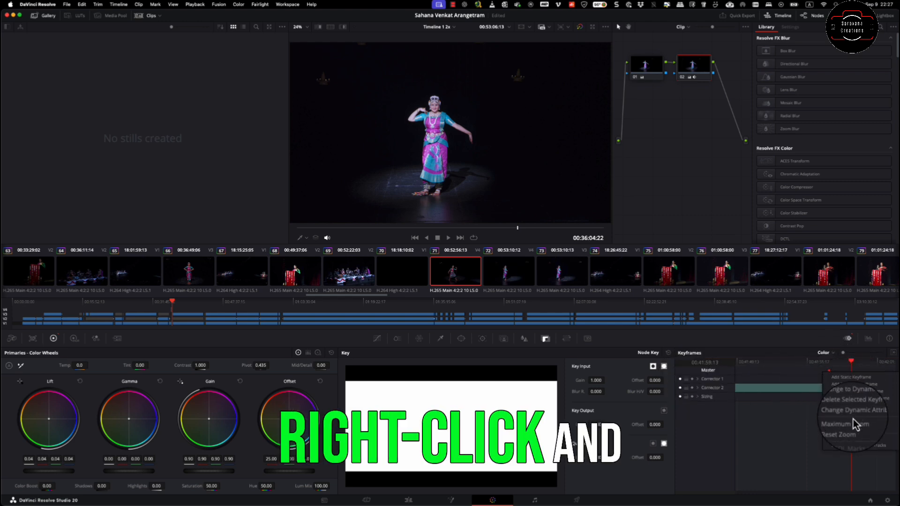
{"action": "left_click", "coordinate": [858, 406]}
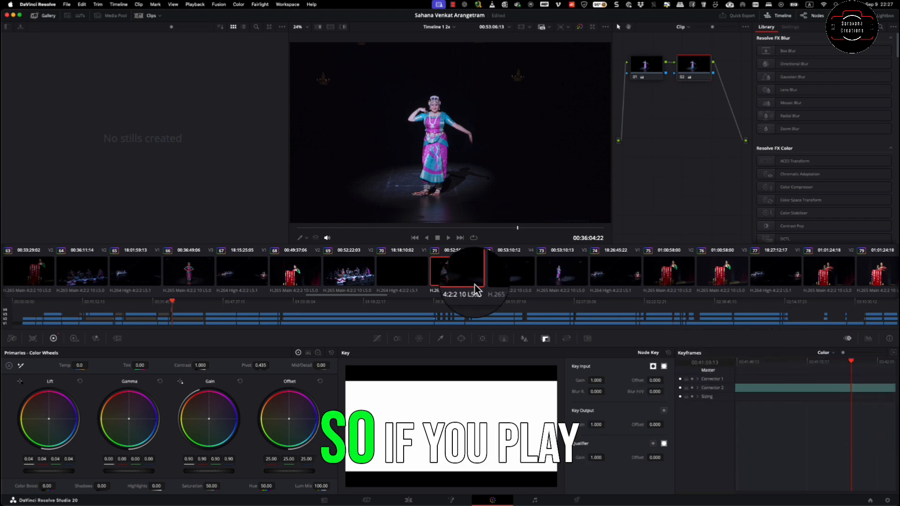
Raise the Gain of Corrector 2 to 1.29, and scrub through the clip to compare the exposure before and after the lighting change.
{"action": "mouse_move", "coordinate": [845, 364]}
{"action": "left_mouse_down"}
{"action": "mouse_move", "coordinate": [763, 366]}
{"action": "mouse_move", "coordinate": [848, 369]}
{"action": "mouse_move", "coordinate": [840, 370]}
{"action": "left_mouse_up"}
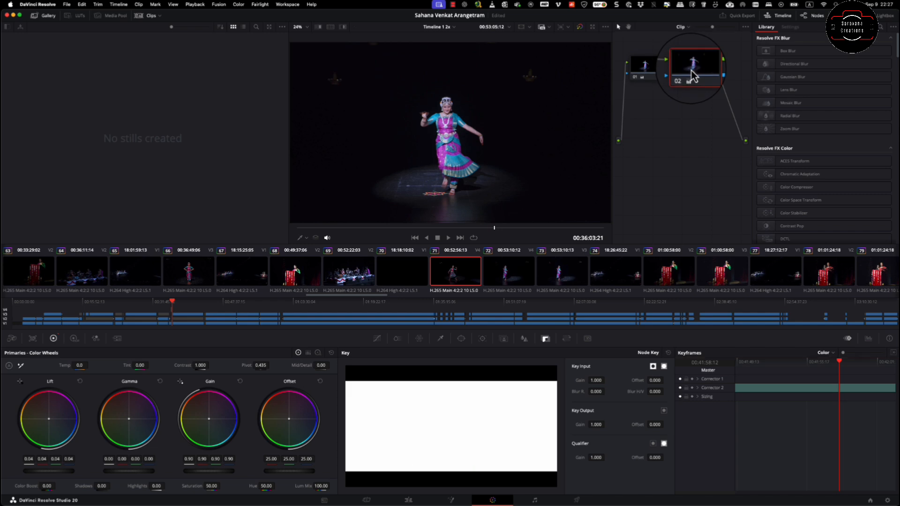
{"action": "key", "text": "super+z"}
{"action": "key", "text": "super+shift+z"}
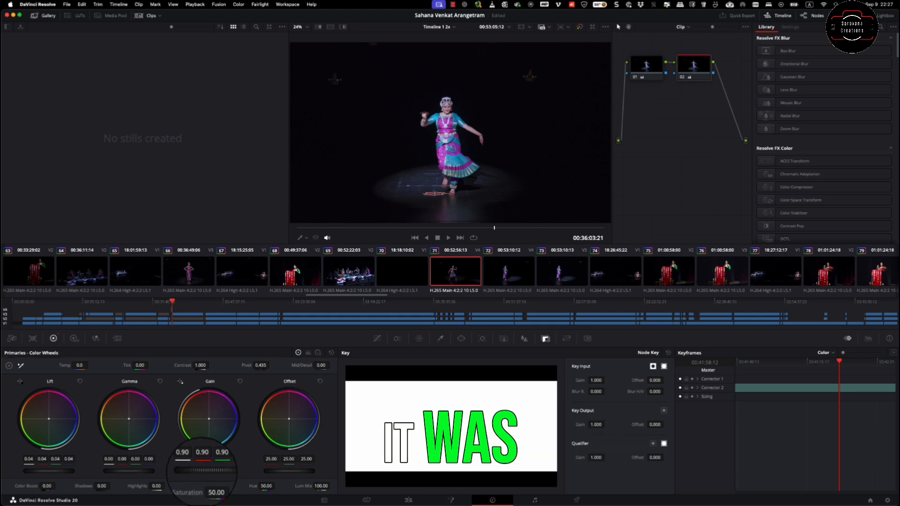
{"action": "left_click_drag", "start_coordinate": [203, 474], "coordinate": [306, 471]}
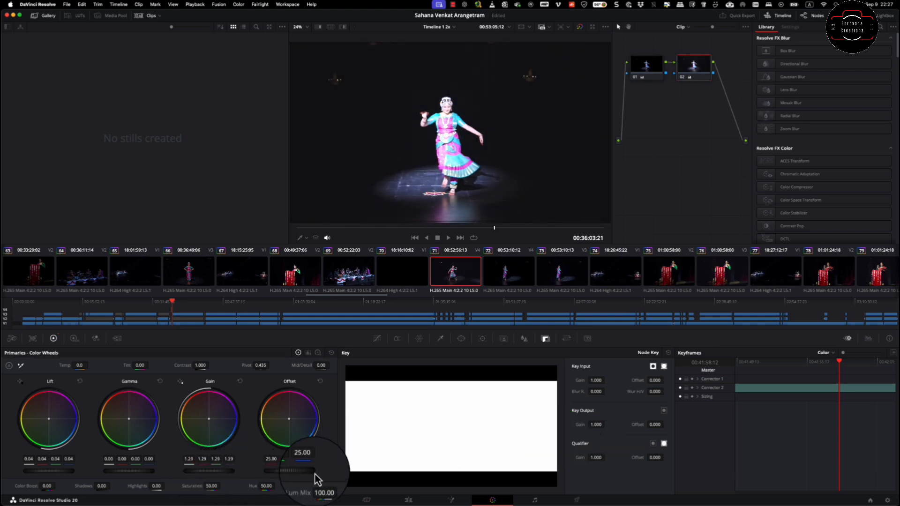
{"action": "left_click", "coordinate": [744, 367]}
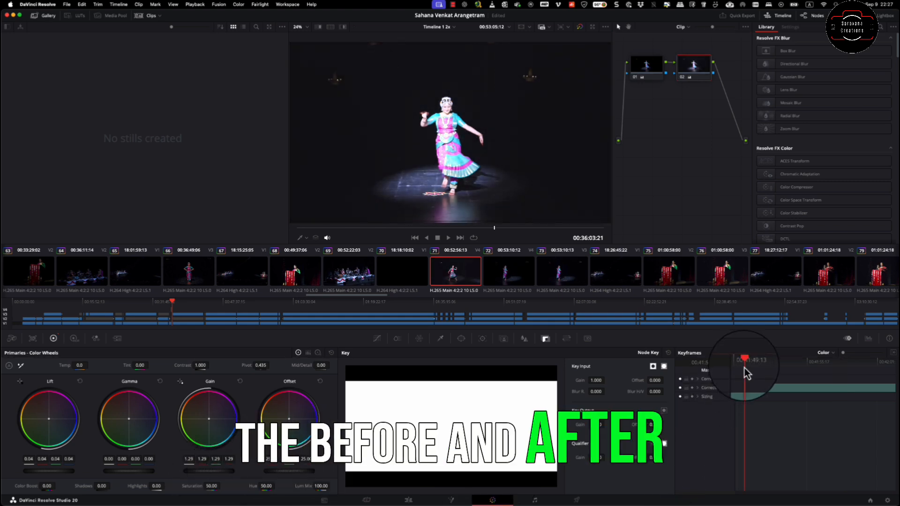
{"action": "left_click_drag", "start_coordinate": [744, 367], "coordinate": [834, 364]}
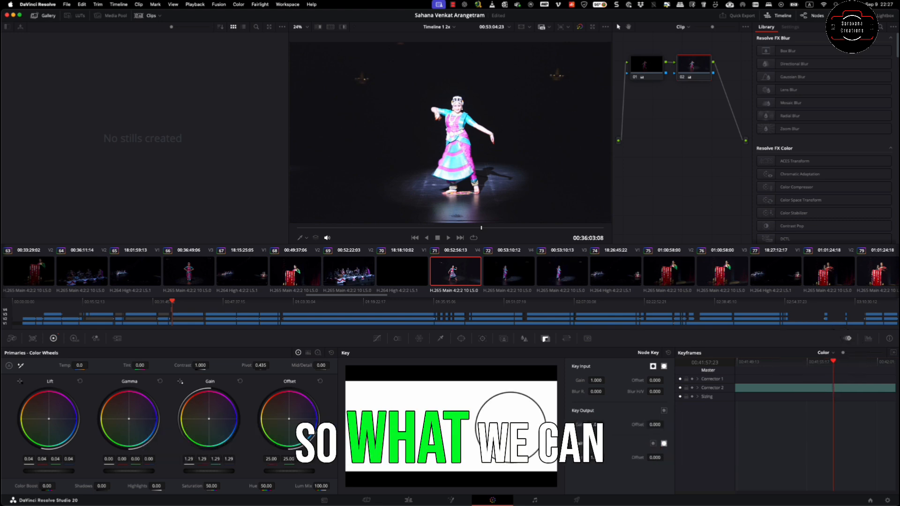
Split the uppermost clip in the edit timeline at 00:36:02:12, where the stage lighting changes.
{"action": "left_click", "coordinate": [408, 500]}
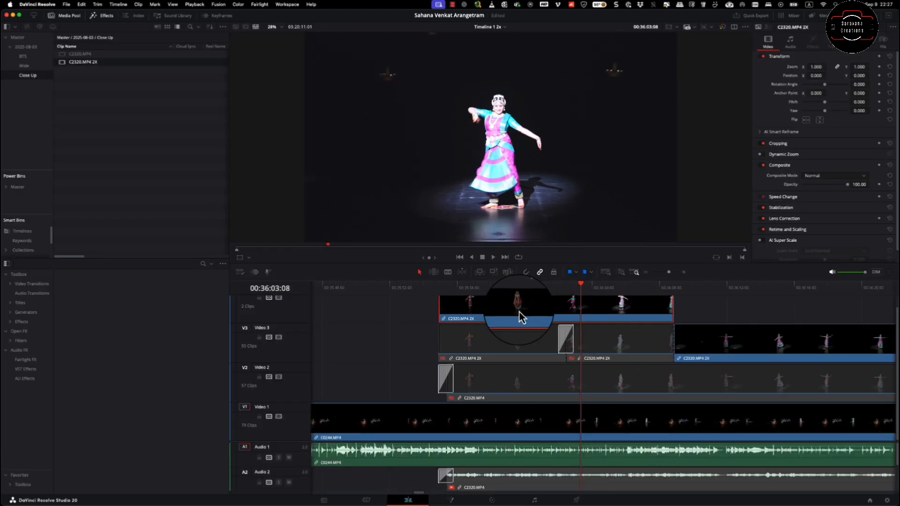
{"action": "mouse_move", "coordinate": [578, 292]}
{"action": "left_mouse_down"}
{"action": "mouse_move", "coordinate": [556, 289]}
{"action": "mouse_move", "coordinate": [567, 290]}
{"action": "left_mouse_up"}
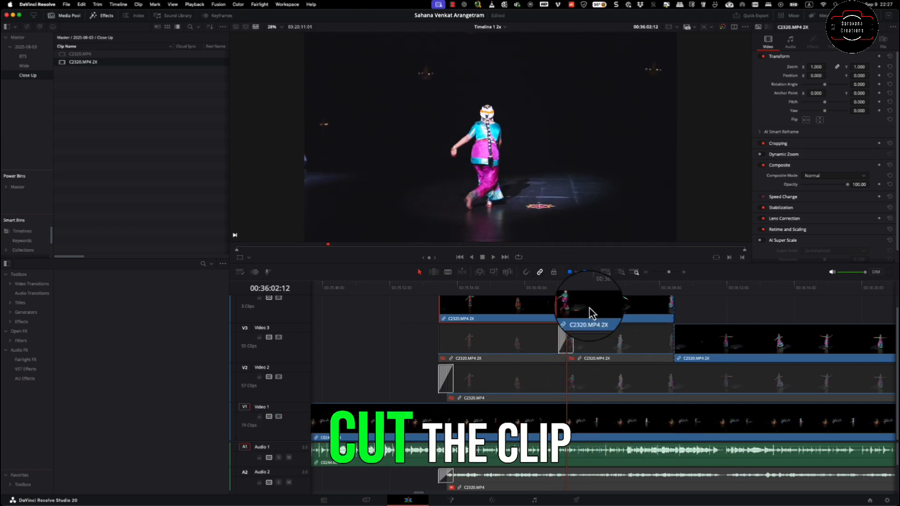
{"action": "key", "text": "super+b"}
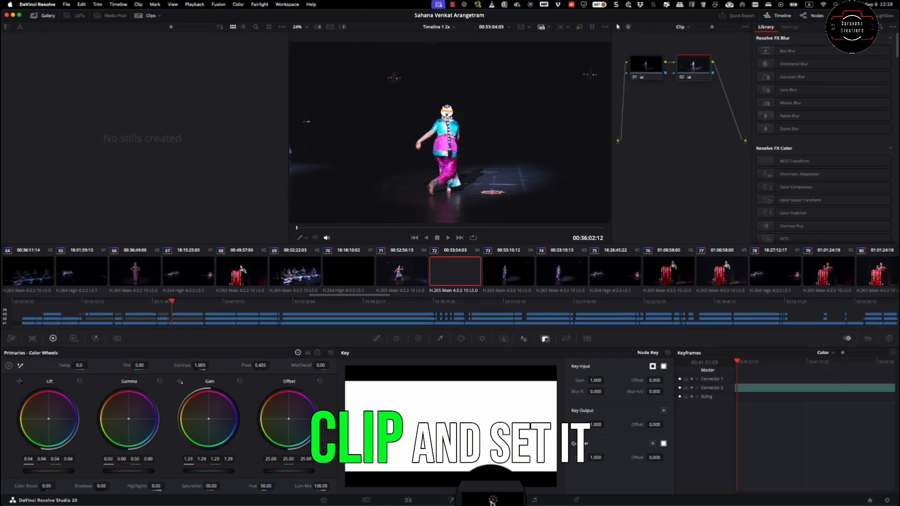
Lower the Gain of the clip after the cut to 1.09, and check the exposure across the cut in the edit timeline.
{"action": "left_click", "coordinate": [492, 500]}
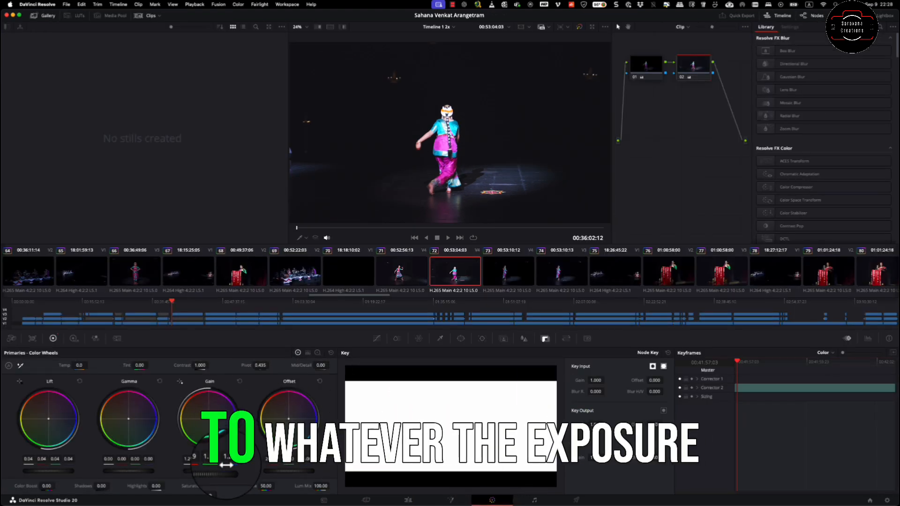
{"action": "left_click_drag", "start_coordinate": [224, 471], "coordinate": [163, 469]}
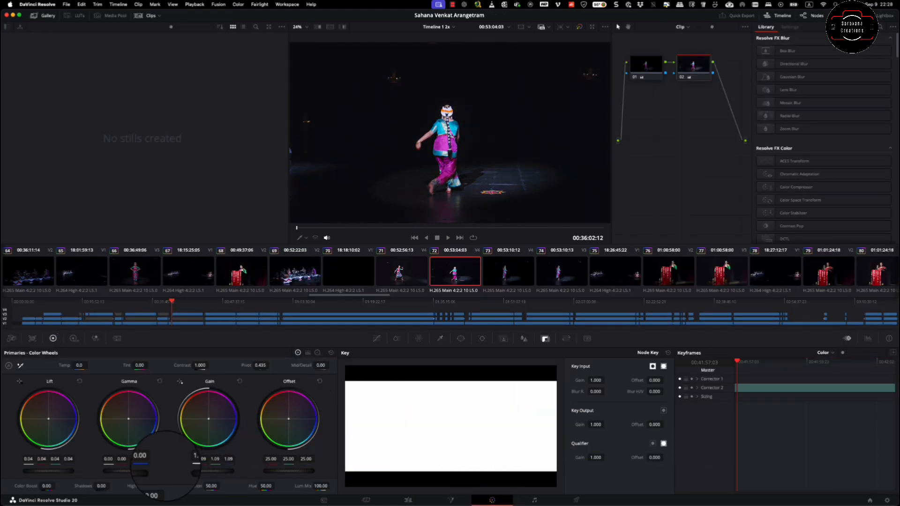
{"action": "left_click", "coordinate": [408, 501]}
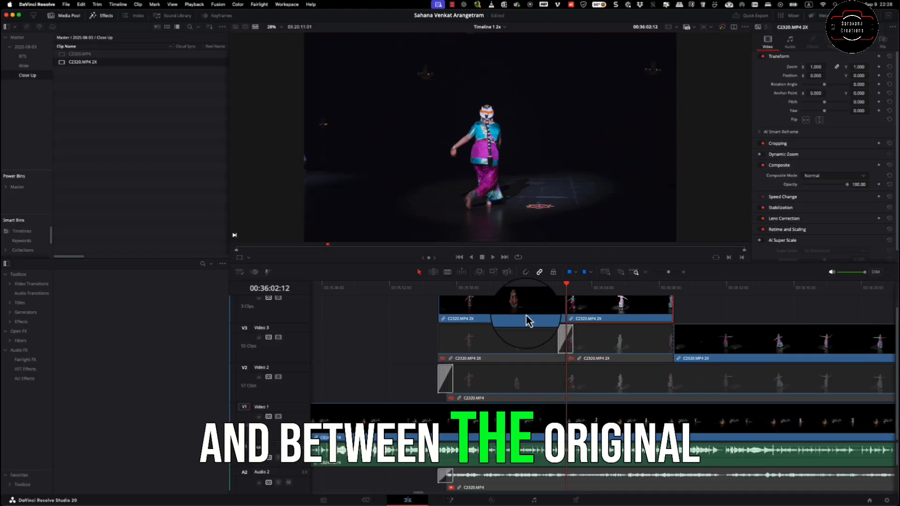
{"action": "left_click_drag", "start_coordinate": [528, 321], "coordinate": [566, 292]}
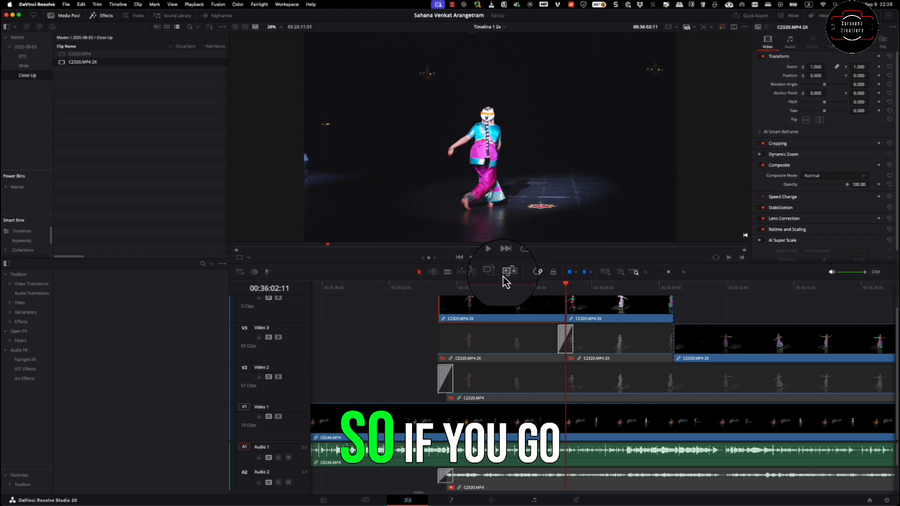
Add a Cross Dissolve at the cut between the two clips, lengthen it to 1.5 seconds, and preview the blend.
{"action": "left_click", "coordinate": [34, 286]}
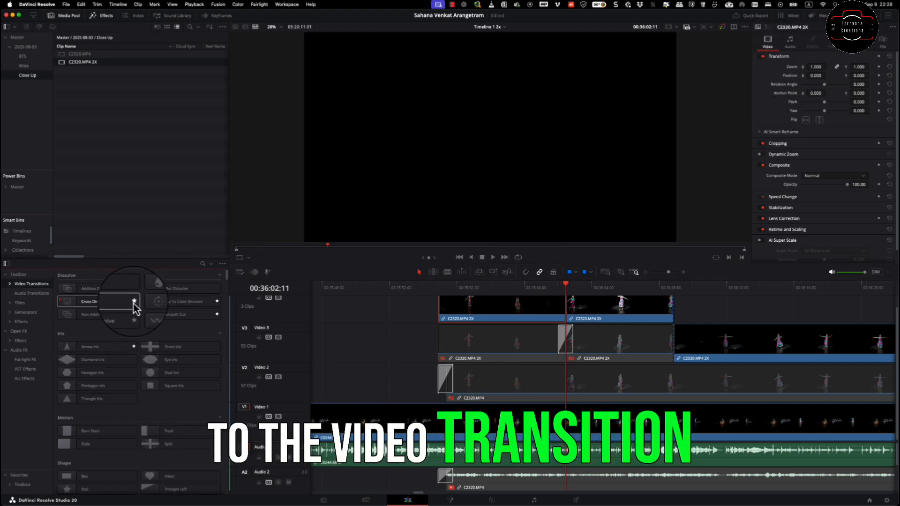
{"action": "left_click_drag", "start_coordinate": [121, 307], "coordinate": [579, 305]}
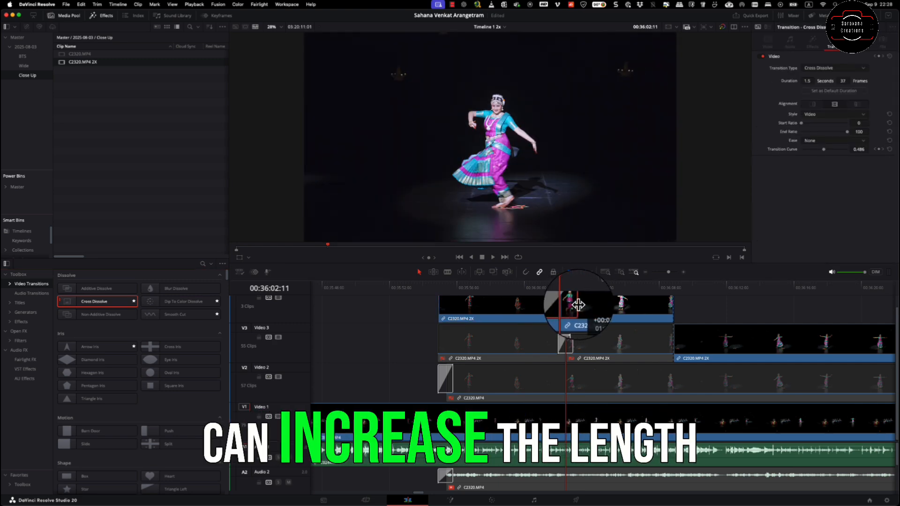
{"action": "left_click", "coordinate": [522, 289]}
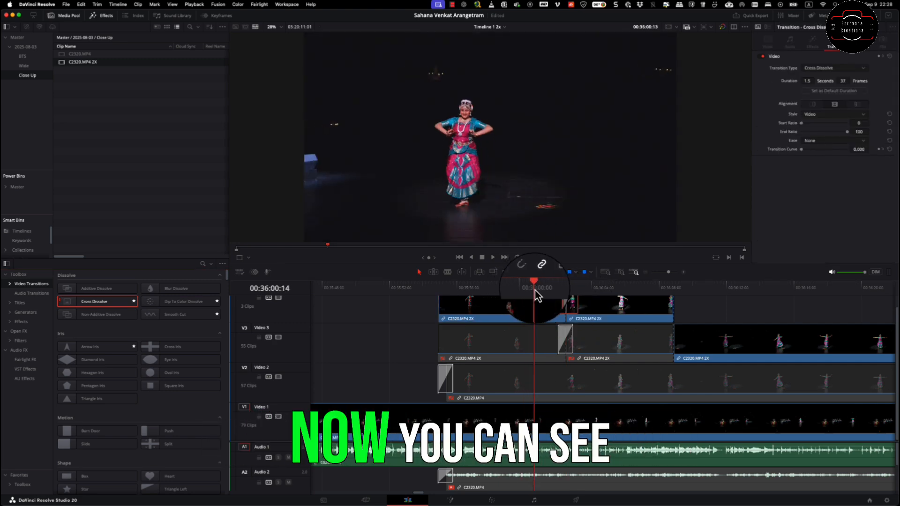
Preview the existing blend, and delete the Cross Dissolve at the cut between the two uppermost clips.
{"action": "left_click_drag", "start_coordinate": [546, 292], "coordinate": [587, 291]}
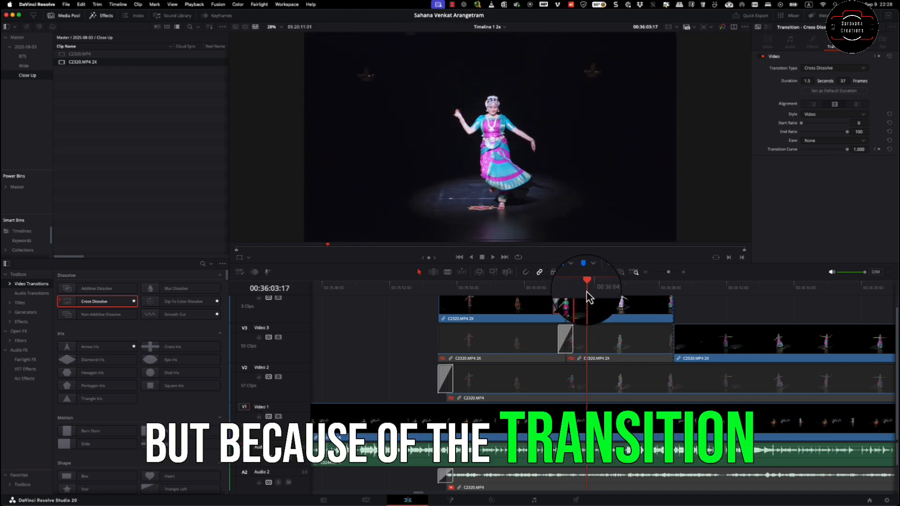
{"action": "key", "text": "Delete"}
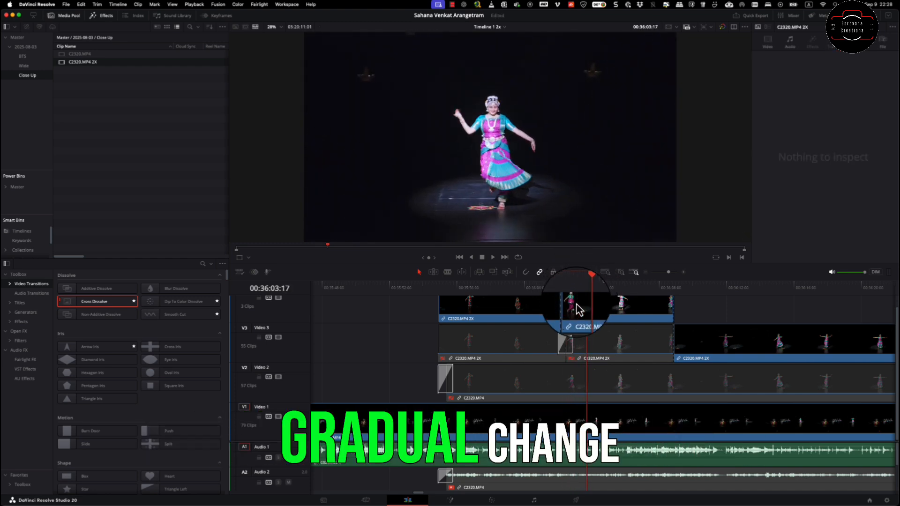
{"action": "left_click_drag", "start_coordinate": [554, 291], "coordinate": [569, 292]}
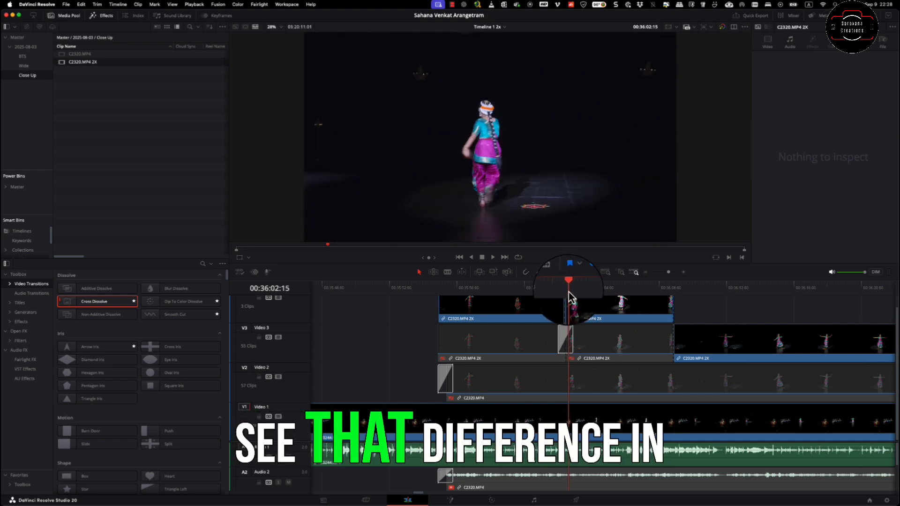
Compare the exposure of the frames directly before and after the cut, 00:36:02:11 and 00:36:02:12, by stepping between them.
{"action": "key", "text": "Left"}
{"action": "key", "text": "Left"}
{"action": "key", "text": "Left"}
{"action": "key", "text": "Left"}
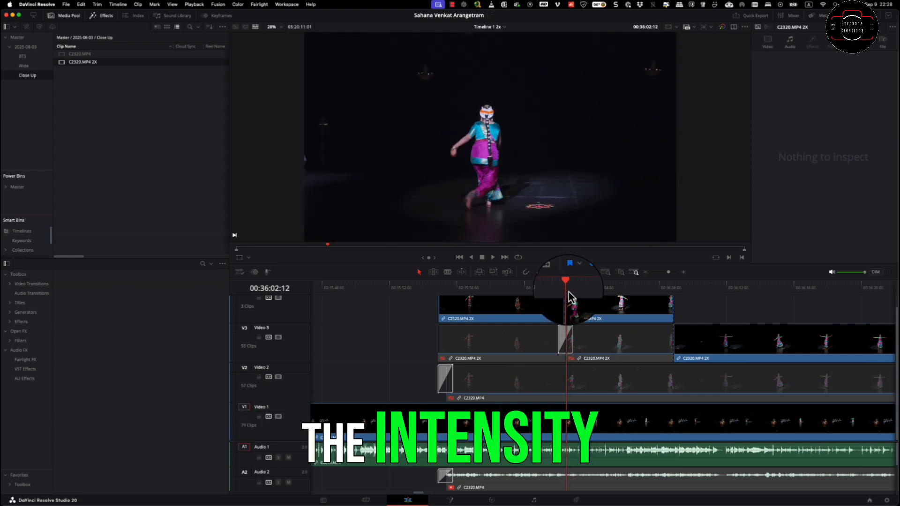
{"action": "key", "text": "Right"}
{"action": "key", "text": "Left"}
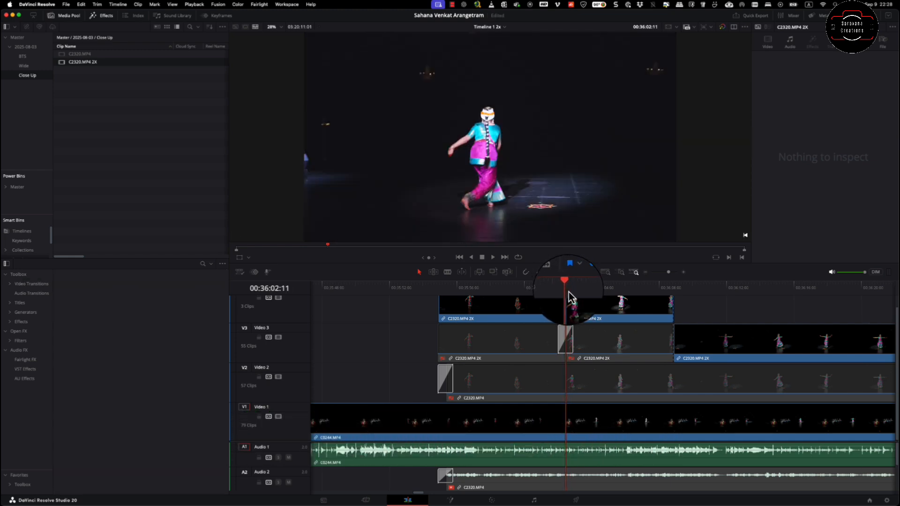
{"action": "key", "text": "Right"}
{"action": "key", "text": "Left"}
{"action": "key", "text": "Right"}
{"action": "key", "text": "Left"}
{"action": "key", "text": "Right"}
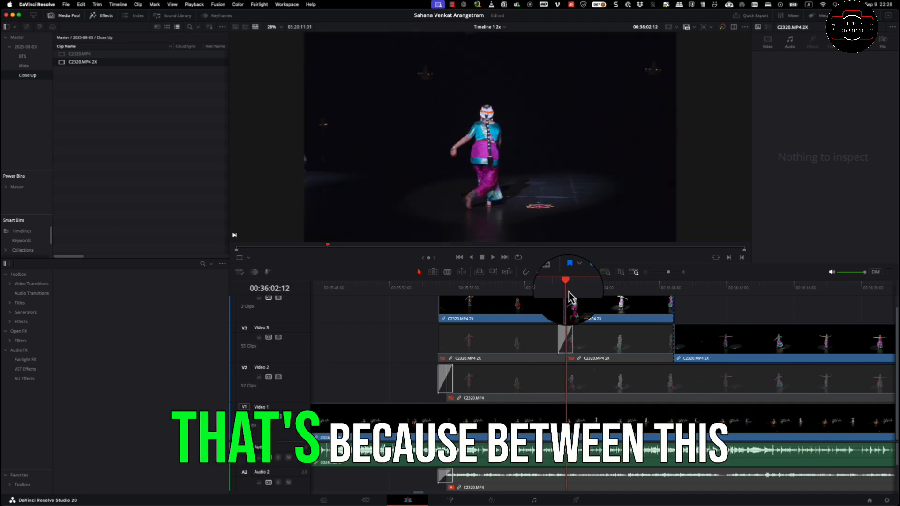
{"action": "key", "text": "Left"}
{"action": "key", "text": "Right"}
{"action": "key", "text": "Left"}
{"action": "key", "text": "Right"}
{"action": "key", "text": "Left"}
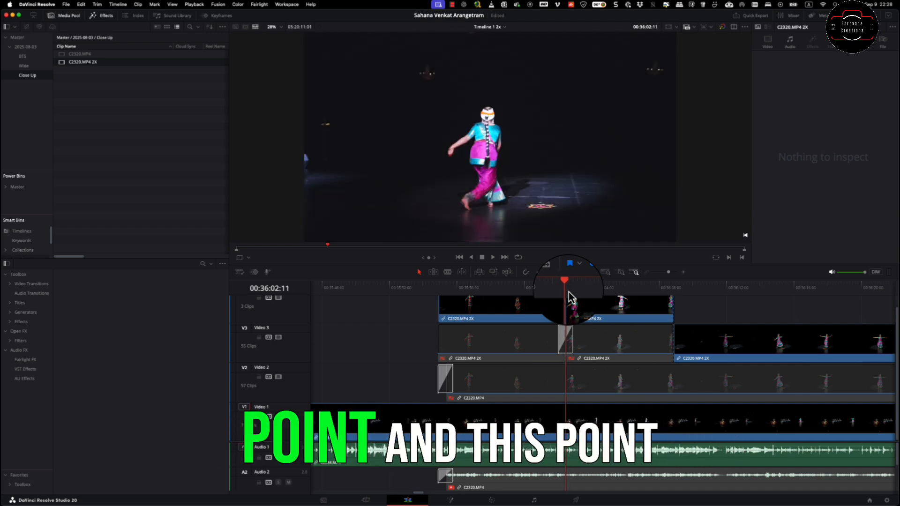
{"action": "key", "text": "Right"}
{"action": "key", "text": "Left"}
{"action": "key", "text": "Right"}
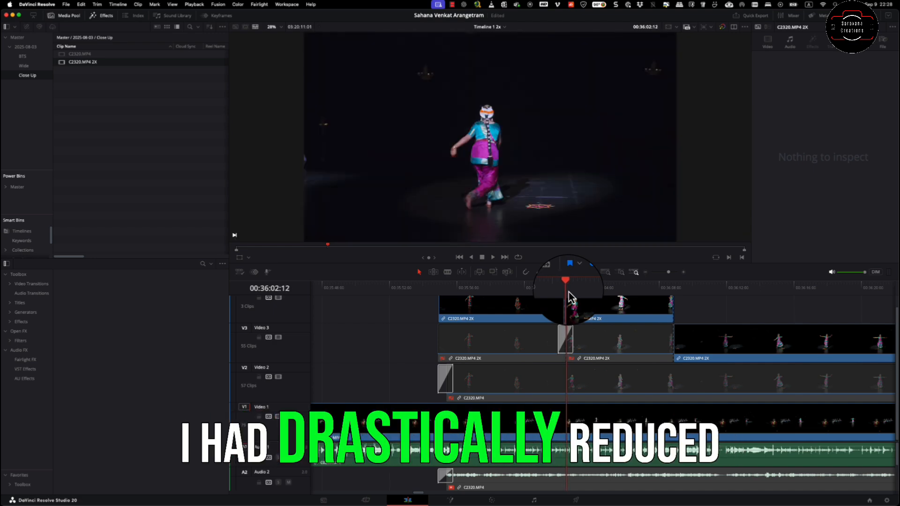
{"action": "key", "text": "Left"}
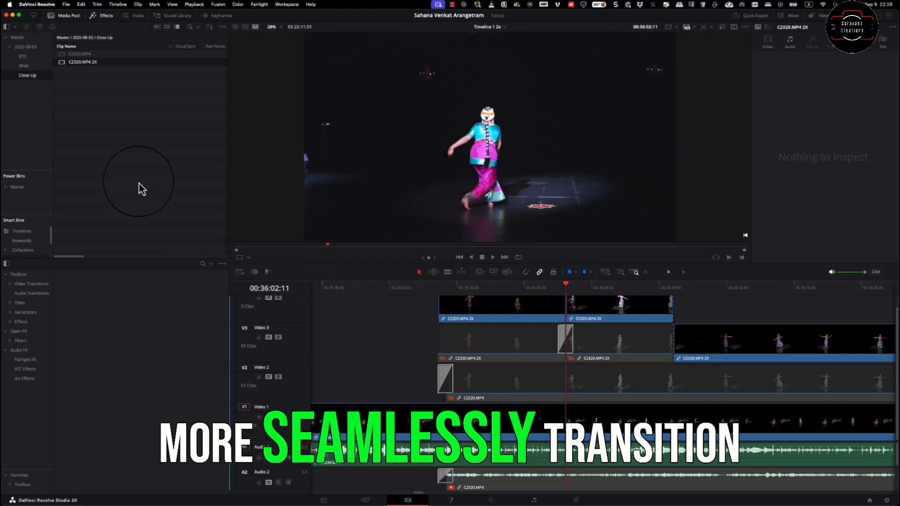
Add a Cross Dissolve at the cut between the two uppermost clips, lengthen it to 2.8 seconds, and preview the blend.
{"action": "left_click", "coordinate": [34, 281]}
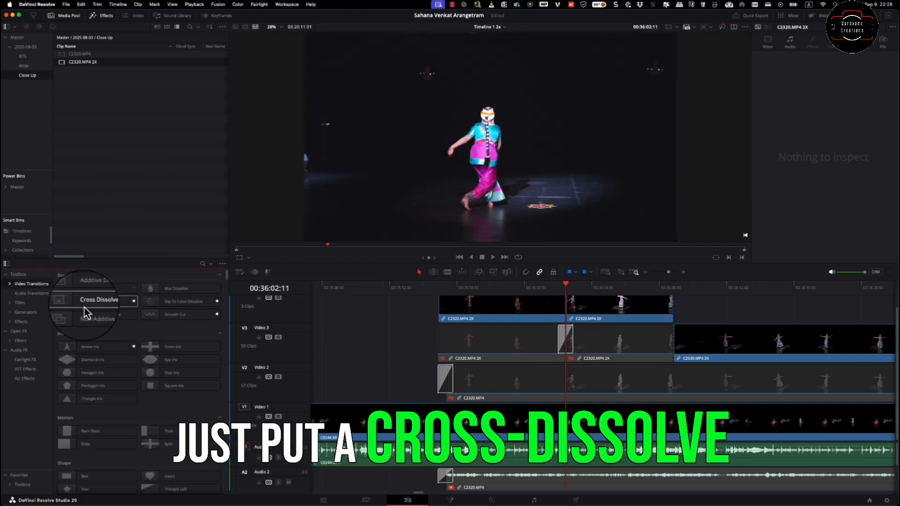
{"action": "left_click_drag", "start_coordinate": [89, 304], "coordinate": [586, 303]}
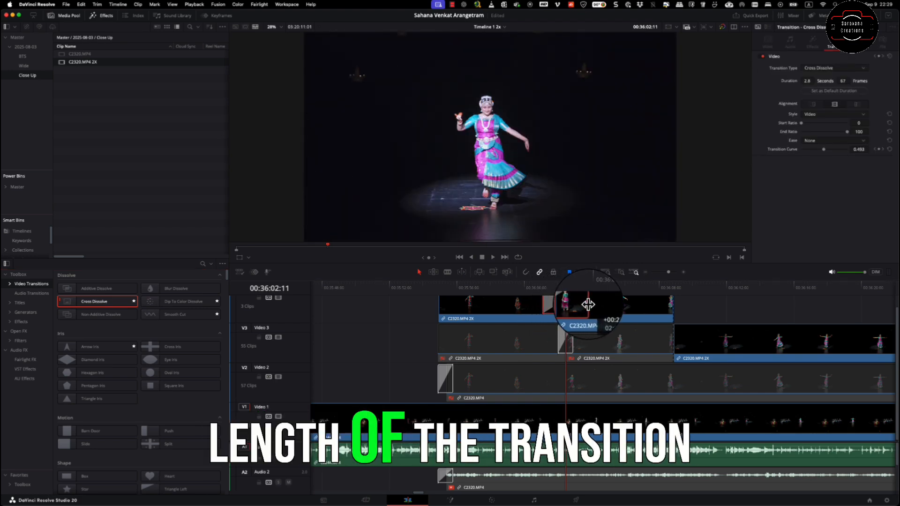
{"action": "left_click", "coordinate": [508, 289]}
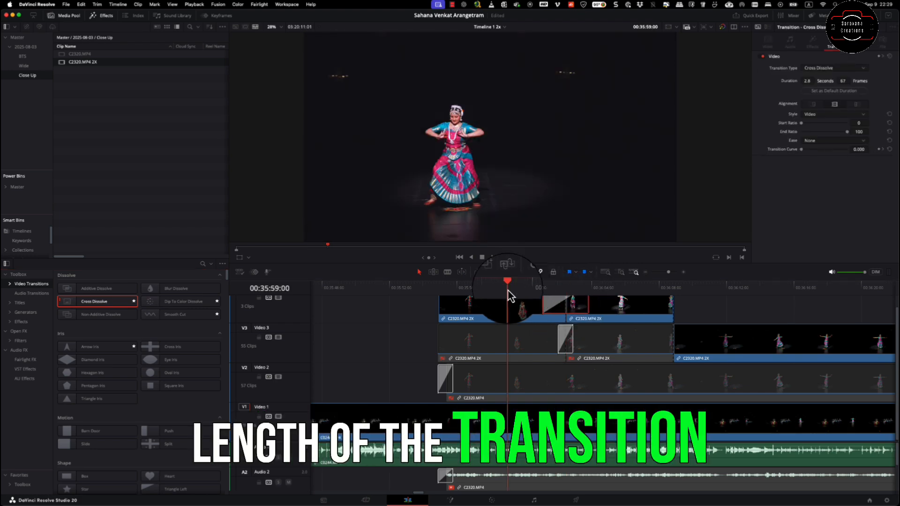
{"action": "left_click_drag", "start_coordinate": [508, 292], "coordinate": [609, 289]}
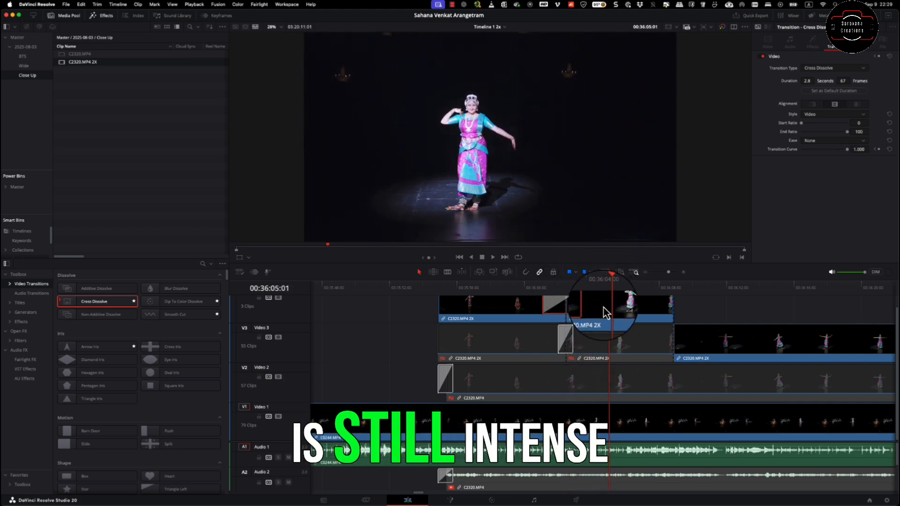
Lower the Gain of the clip after the cut to 0.84 on the Color page, and return to the edit timeline.
{"action": "left_click", "coordinate": [612, 305]}
{"action": "left_click", "coordinate": [492, 500]}
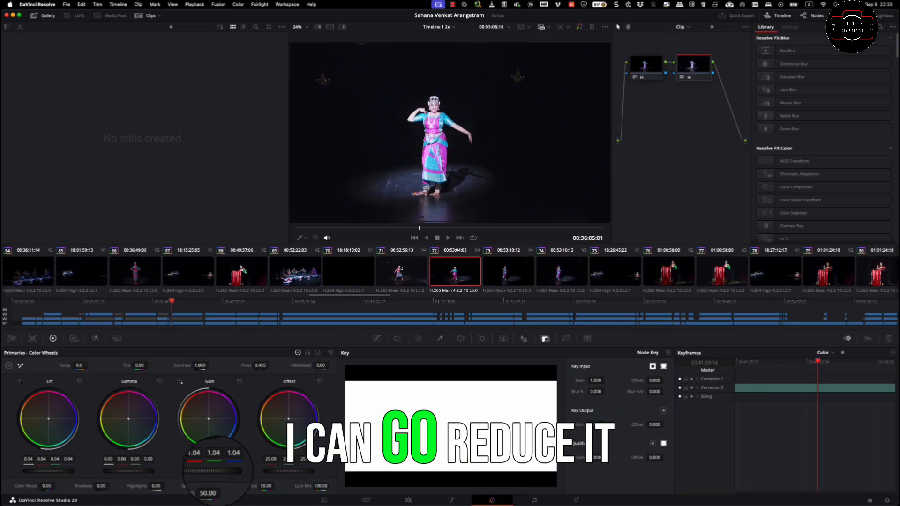
{"action": "left_click_drag", "start_coordinate": [216, 471], "coordinate": [162, 471]}
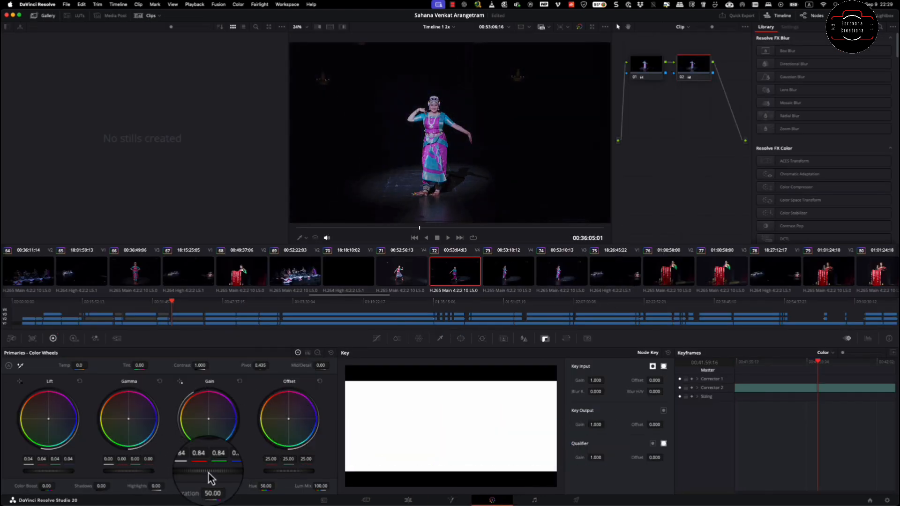
{"action": "left_click", "coordinate": [408, 499]}
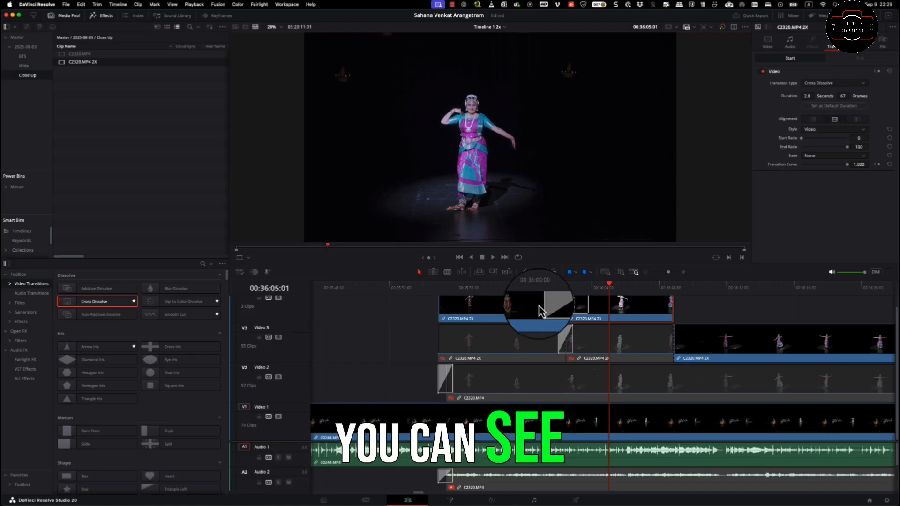
Shorten the Cross Dissolve at the cut to 2.0 and finally to 1.6 seconds, and preview the blend after each change.
{"action": "left_click_drag", "start_coordinate": [527, 295], "coordinate": [569, 290]}
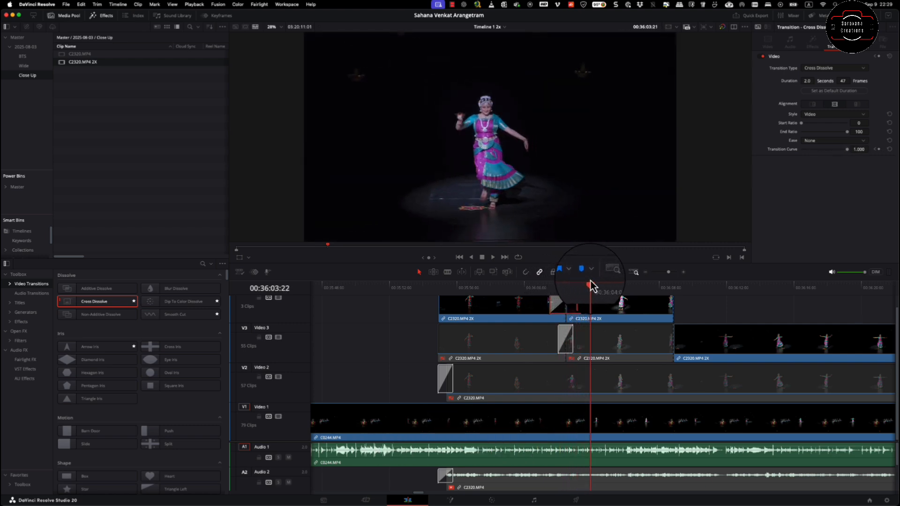
{"action": "left_click_drag", "start_coordinate": [608, 277], "coordinate": [648, 282]}
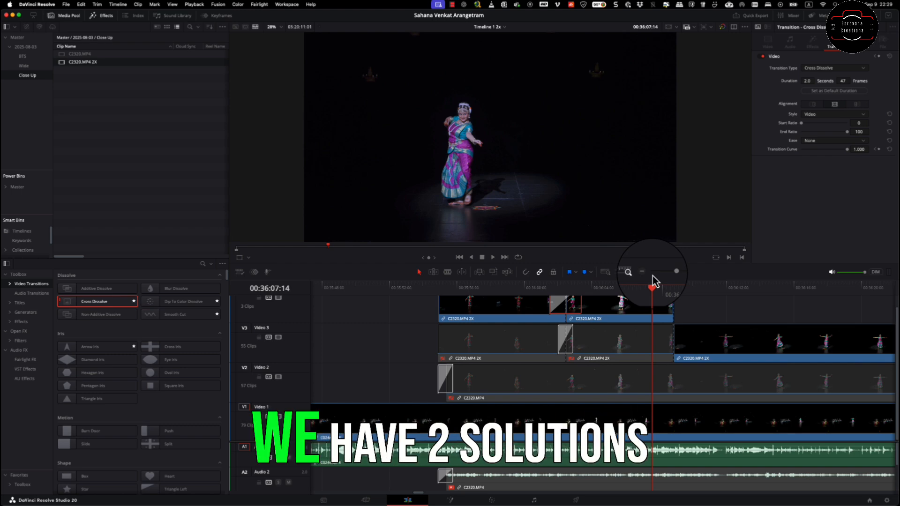
{"action": "left_click", "coordinate": [554, 305]}
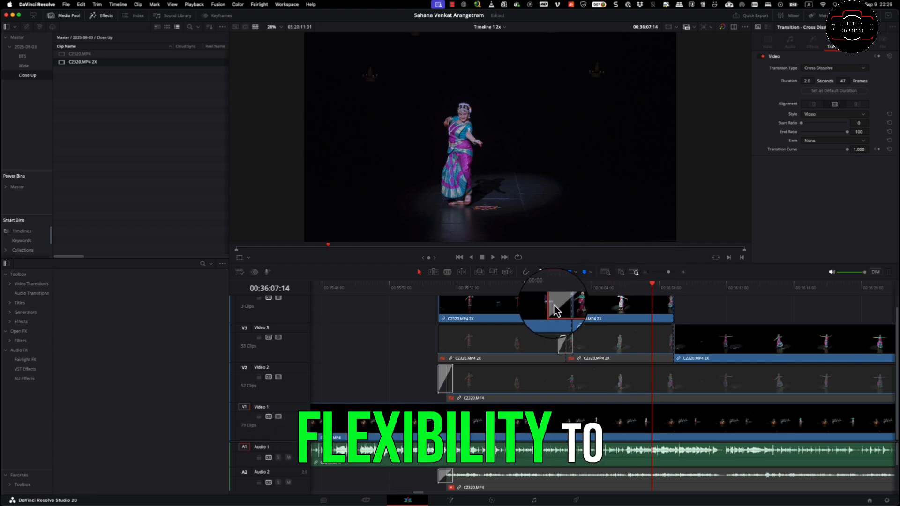
{"action": "left_click_drag", "start_coordinate": [550, 303], "coordinate": [595, 294]}
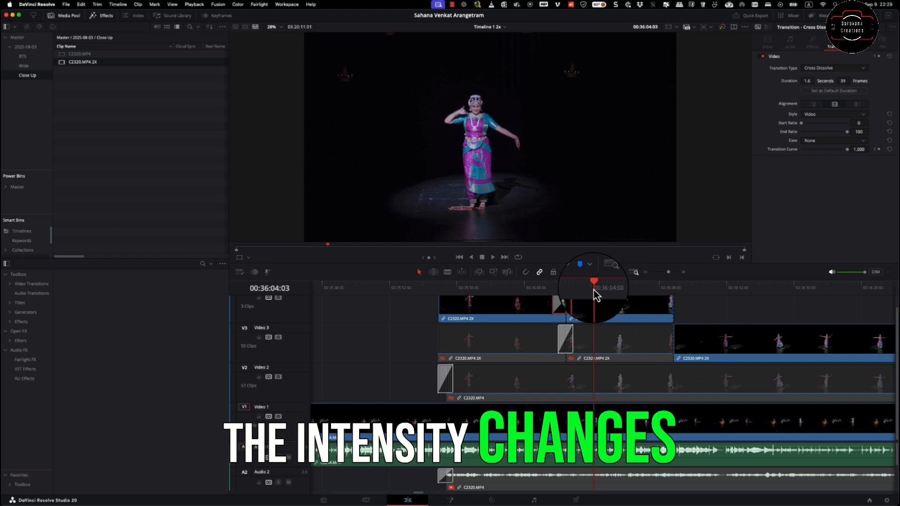